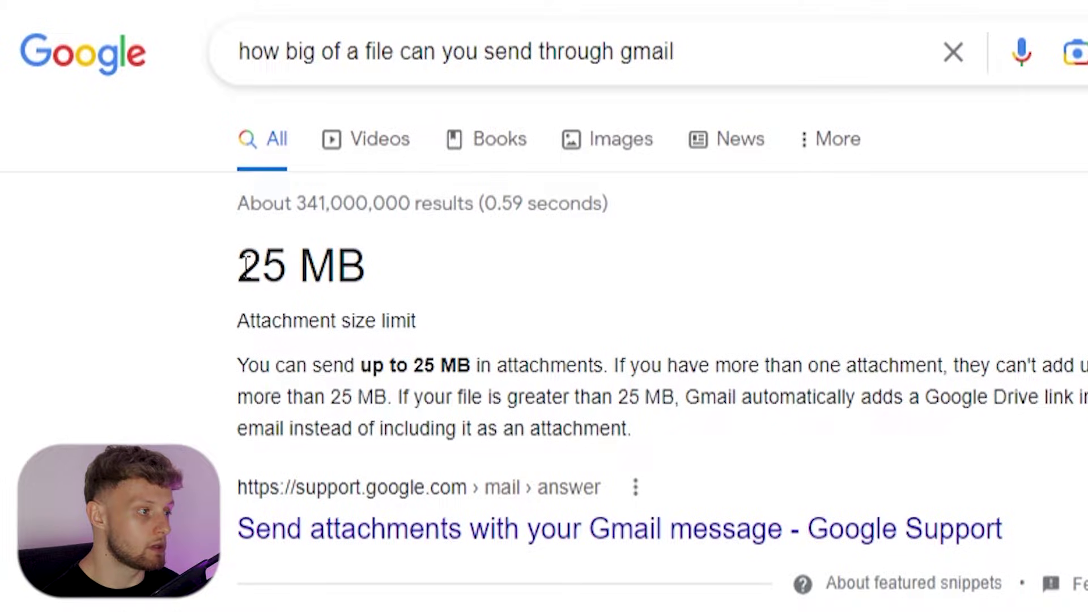
Briefly highlight the 25 MB attachment limit note, then start a new message
{"action": "left_click", "coordinate": [369, 265]}
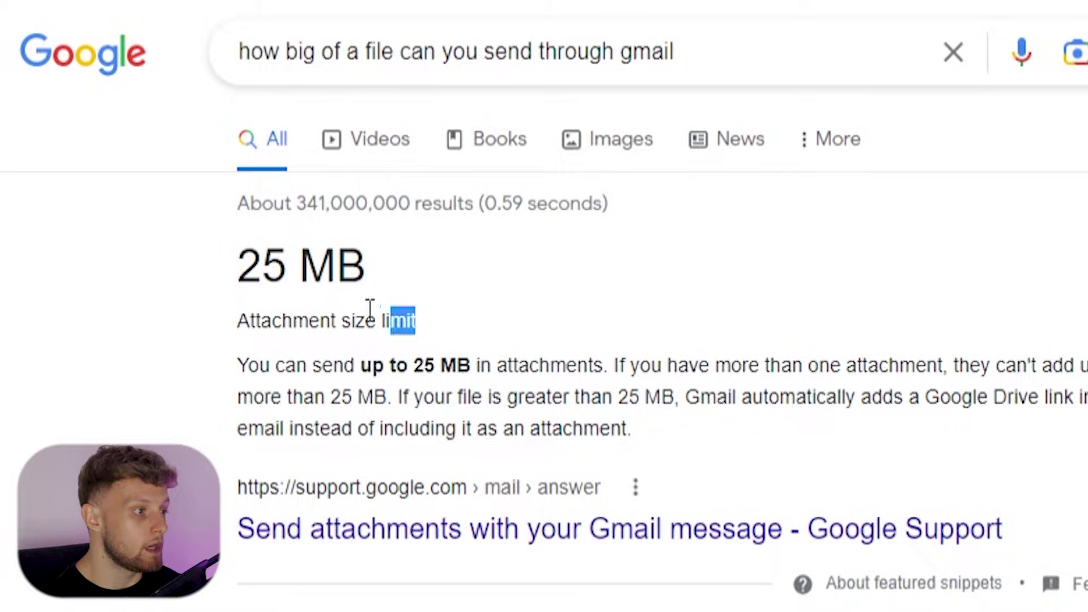
{"action": "left_click_drag", "start_coordinate": [416, 321], "coordinate": [217, 269]}
{"action": "left_click", "coordinate": [248, 265]}
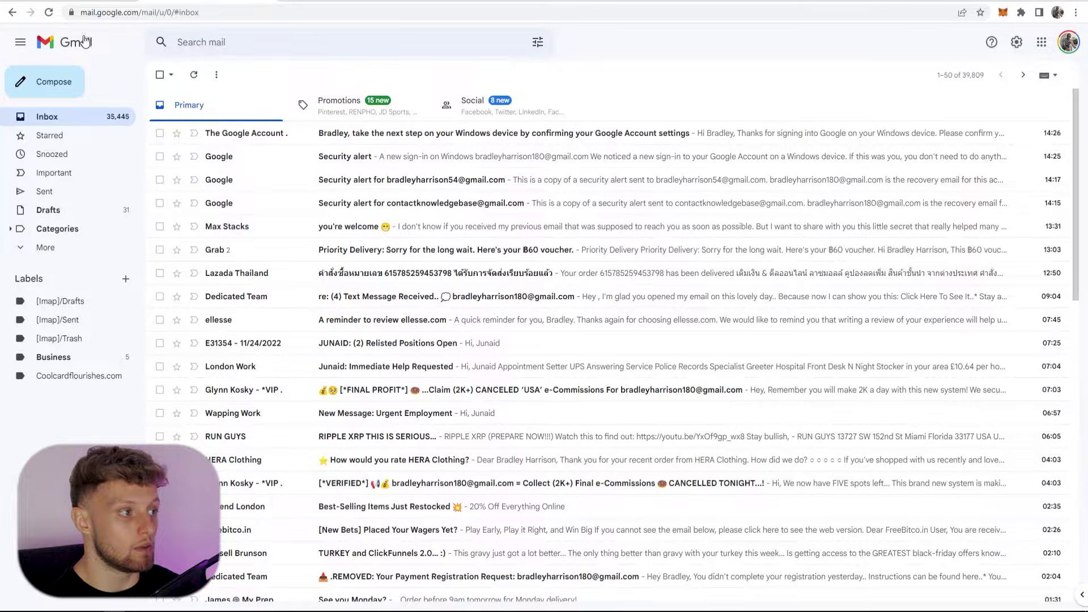
{"action": "left_click", "coordinate": [31, 85]}
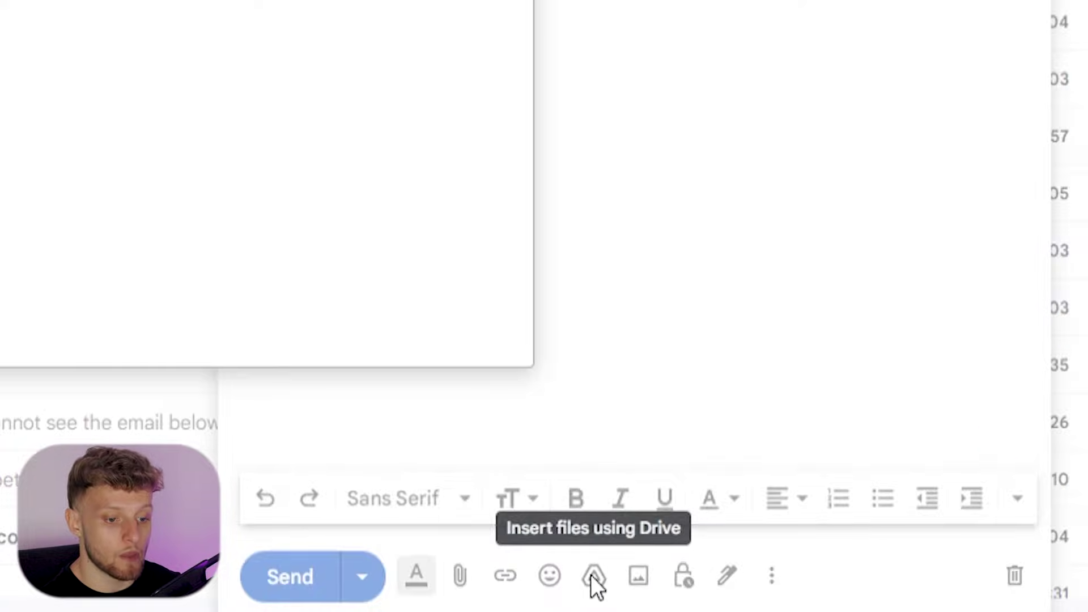
{"action": "left_click", "coordinate": [592, 578]}
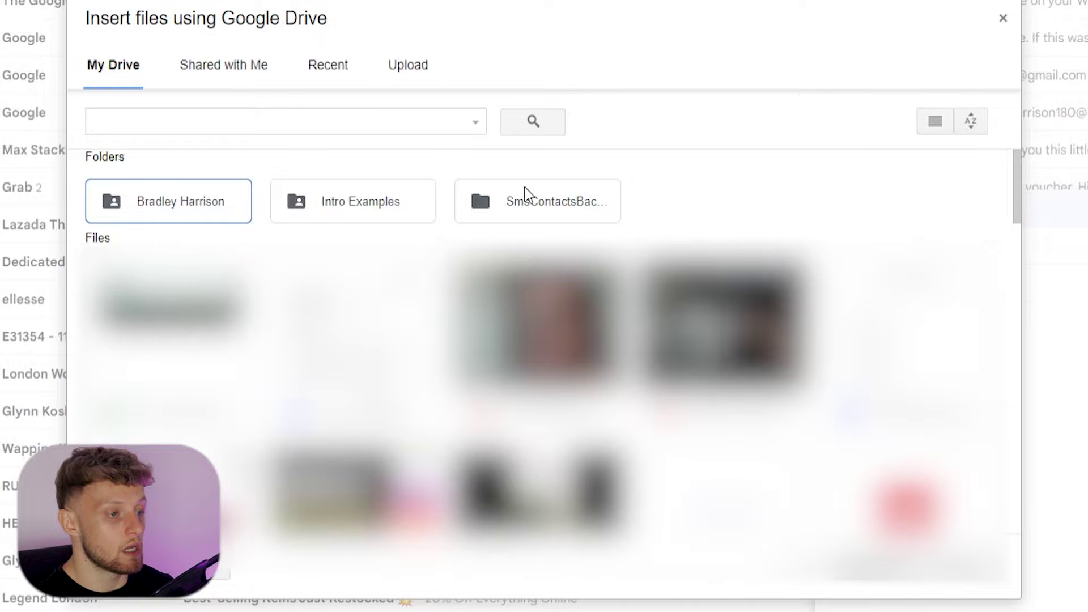
{"action": "left_click", "coordinate": [411, 71]}
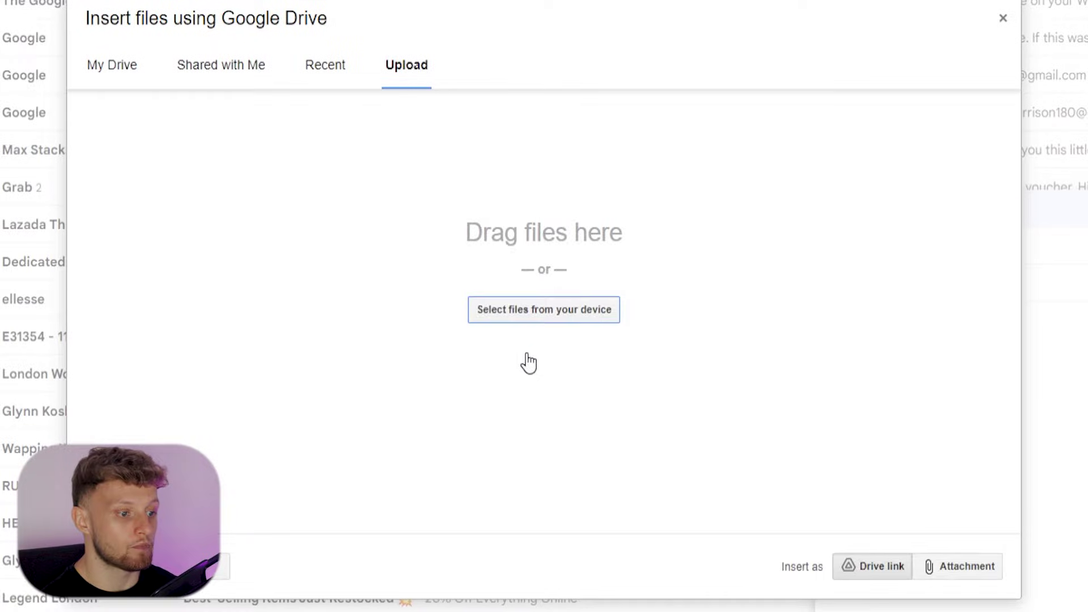
{"action": "left_click", "coordinate": [523, 312]}
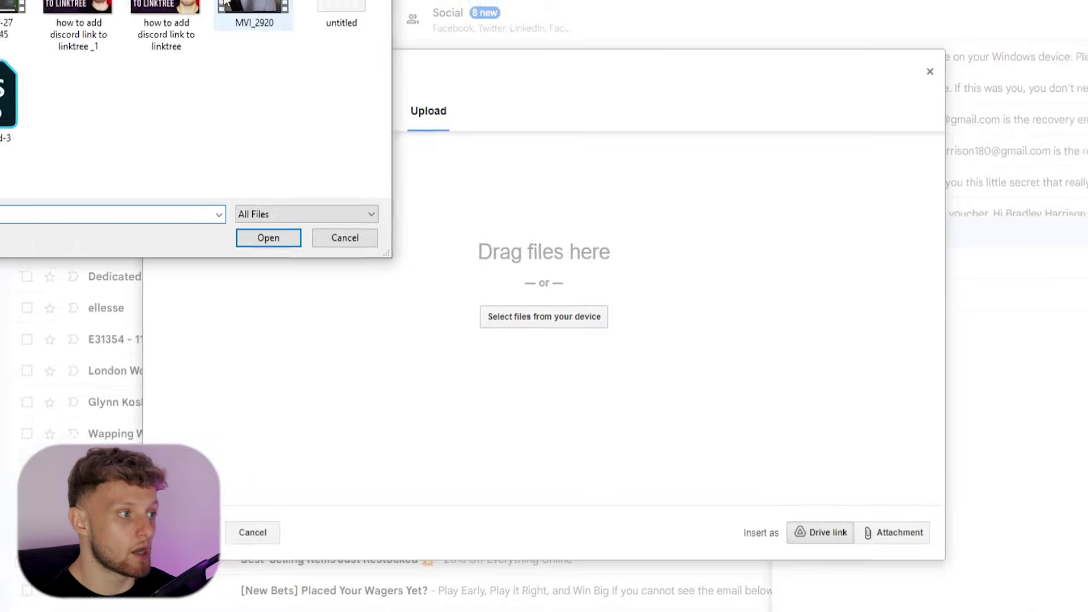
{"action": "mouse_move", "coordinate": [132, 90]}
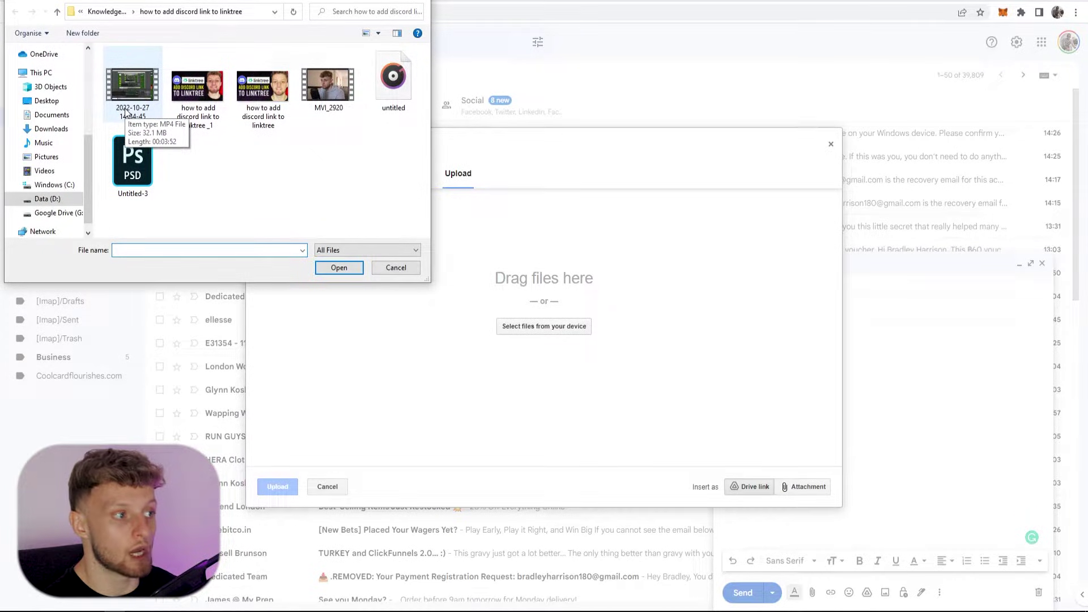
{"action": "left_click", "coordinate": [123, 115]}
{"action": "left_click", "coordinate": [338, 268]}
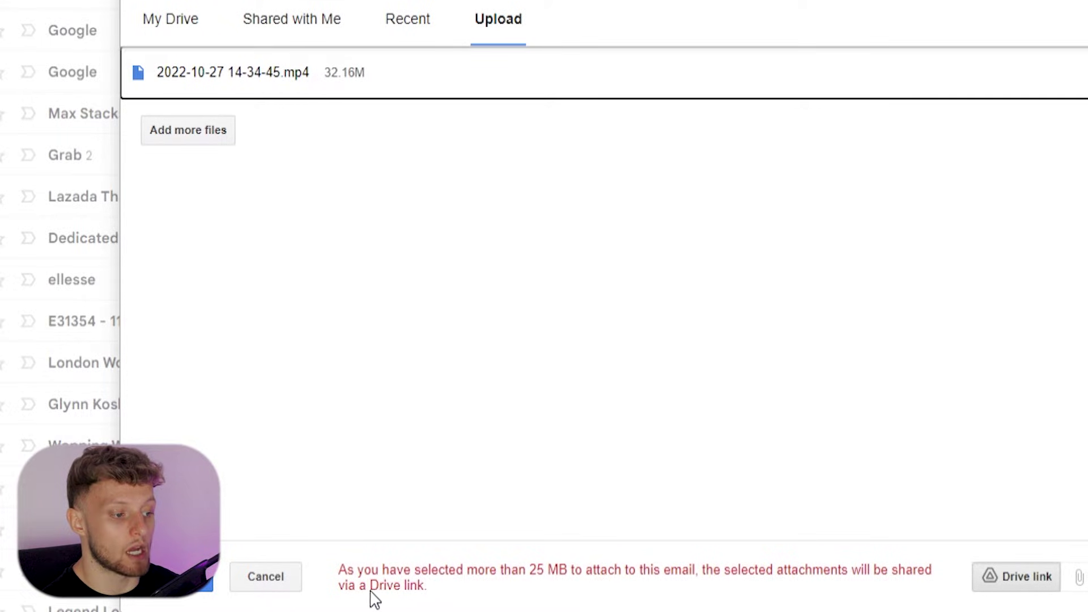
Upload the chosen mp4 to Google Drive as a Drive link
{"action": "left_click", "coordinate": [206, 586]}
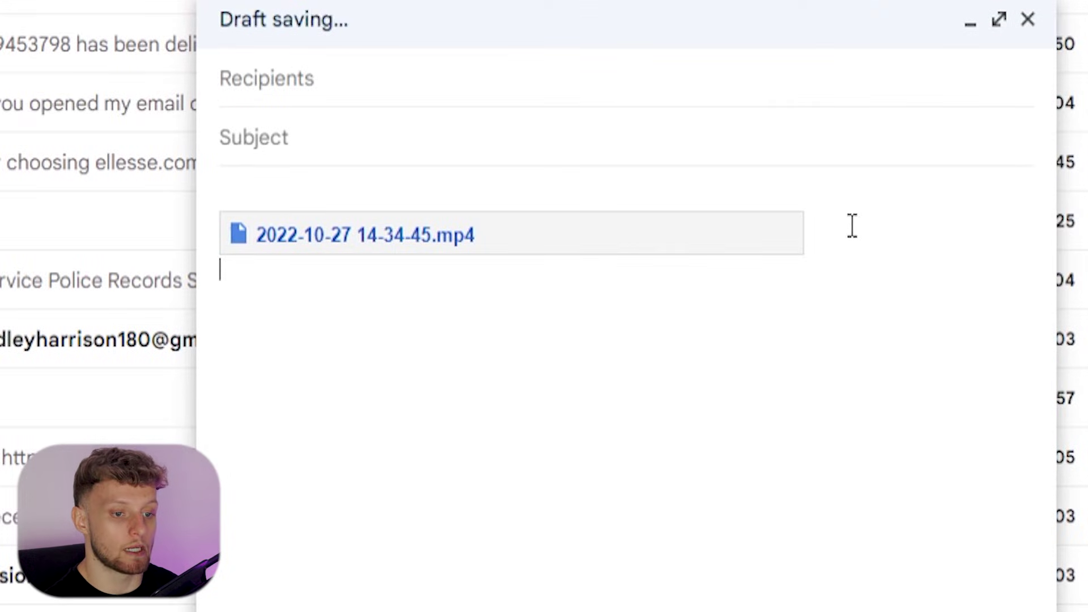
Once the mp4 Drive link appears in the draft, place the cursor in the To field
{"action": "left_click", "coordinate": [330, 90]}
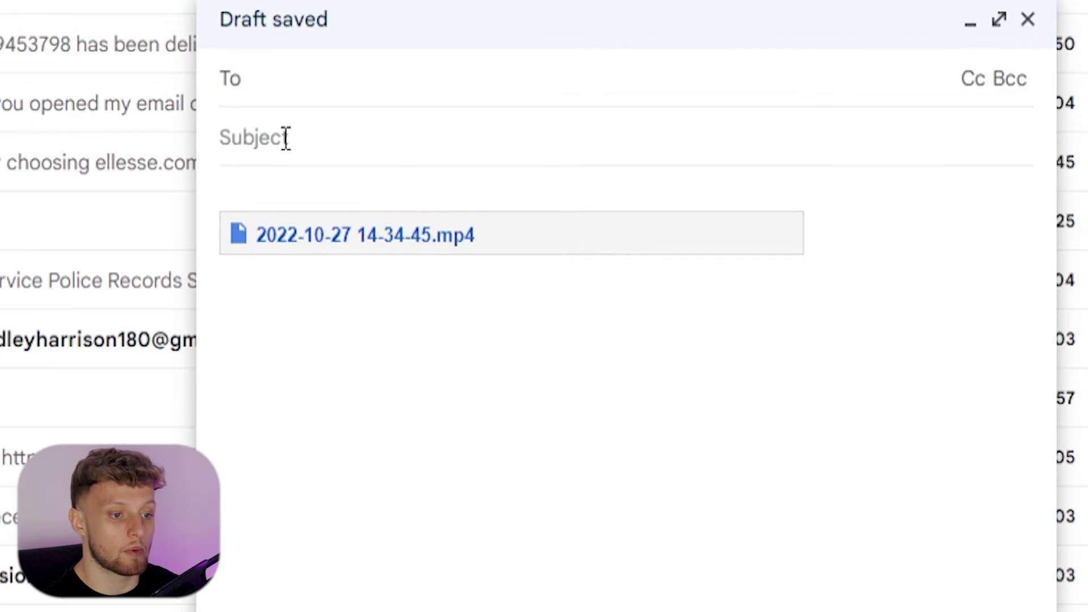